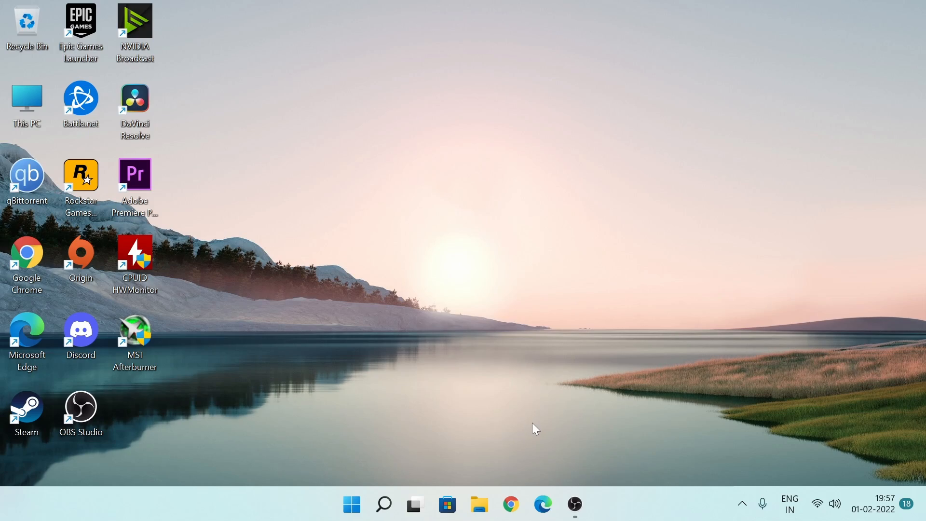
- Open Chrome, search Google for anaconda and open the official anaconda.com site
click(519, 507)
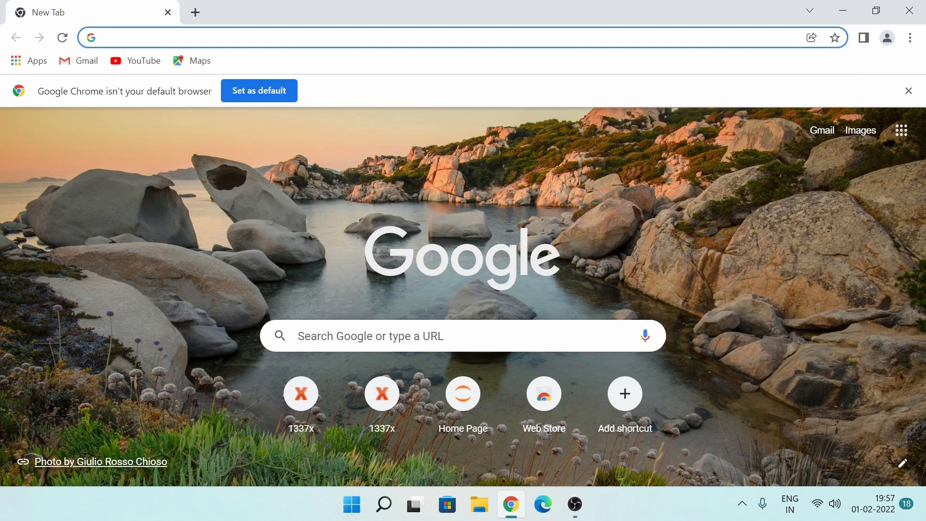
click(141, 38)
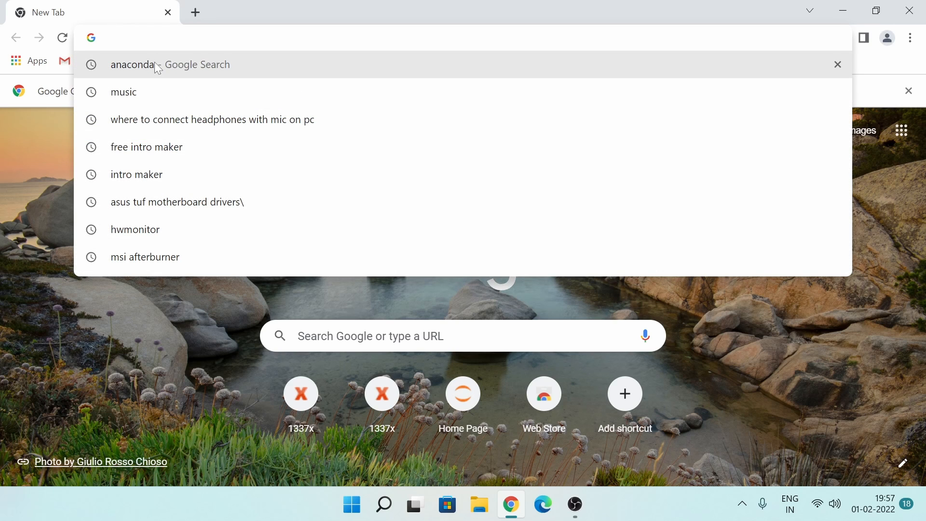
text(ana)
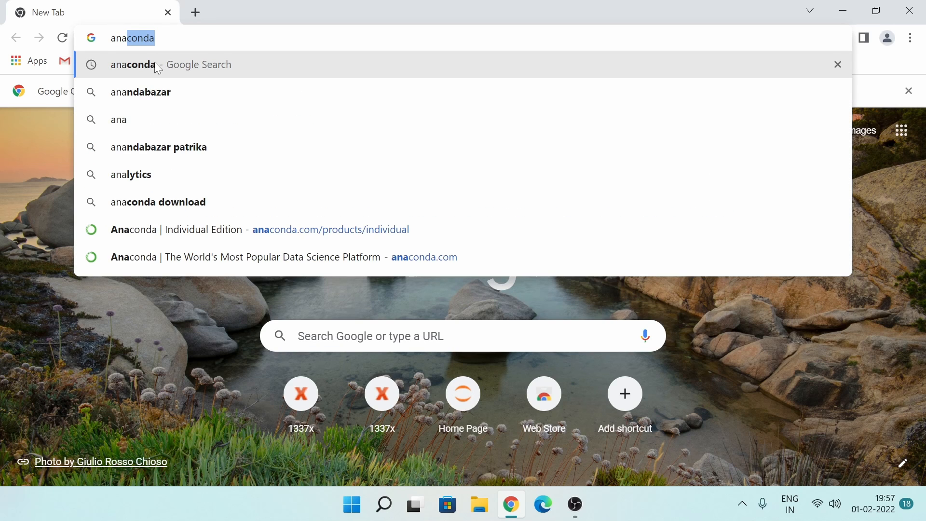
key(Return)
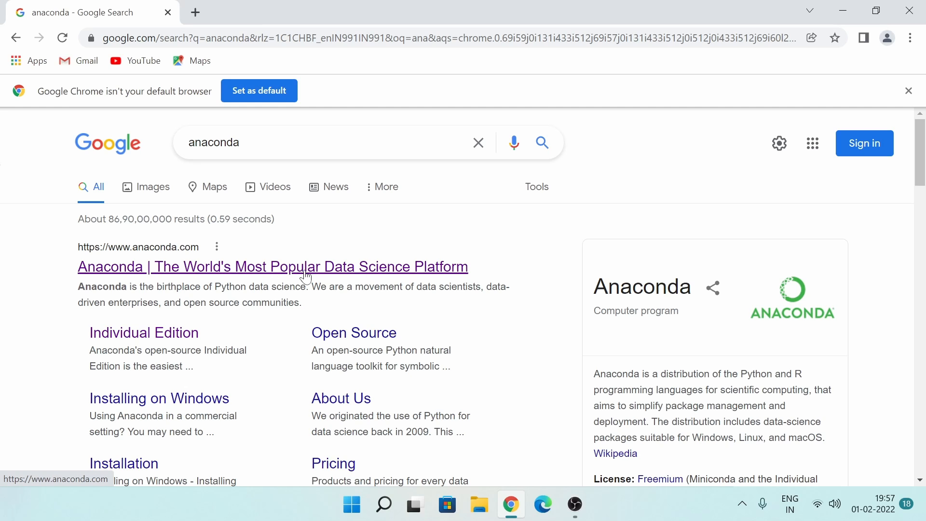
click(140, 271)
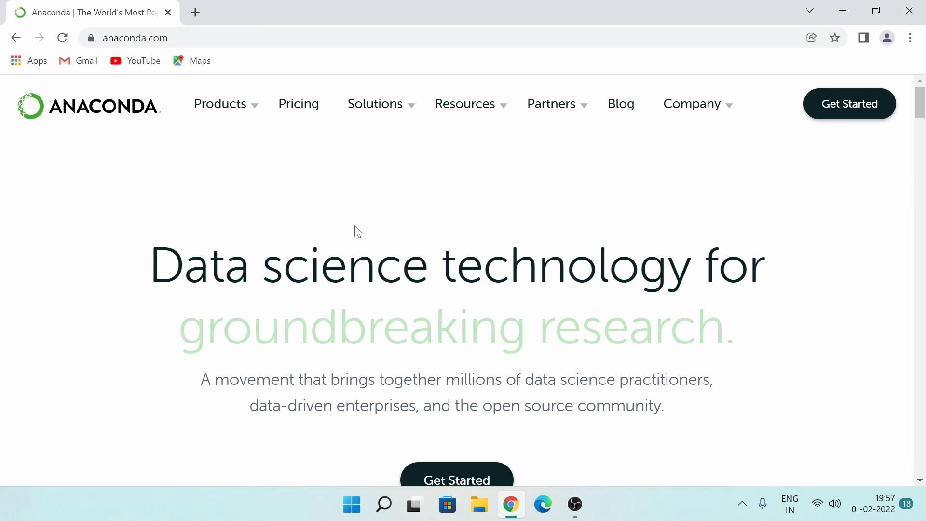
- Open the Individual Edition product page and download the Windows 64-Bit Graphical Installer for Python 3.9
mouse_move(224, 117)
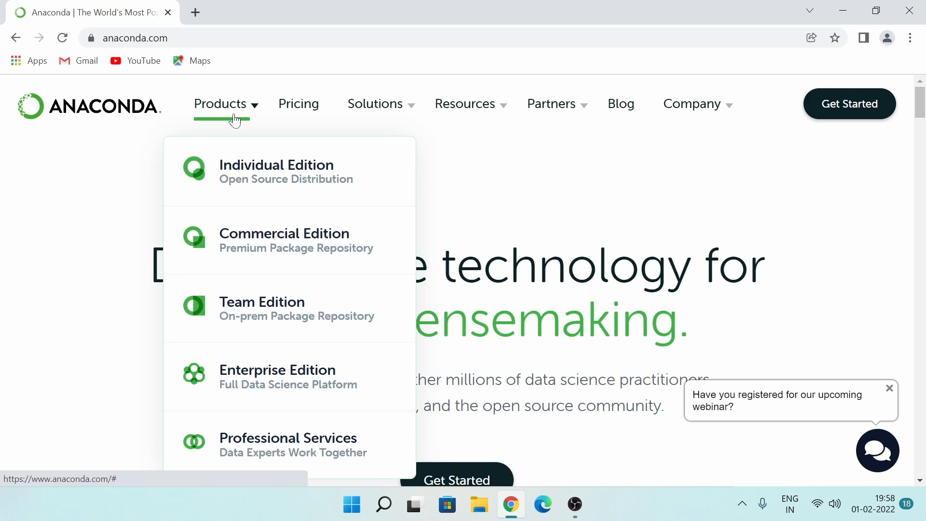
click(249, 172)
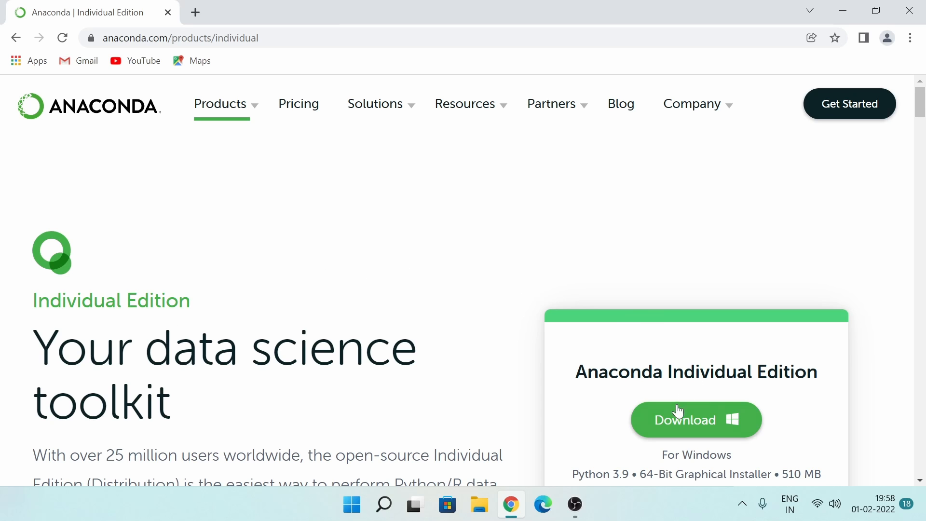
scroll(603, 415, down, 1)
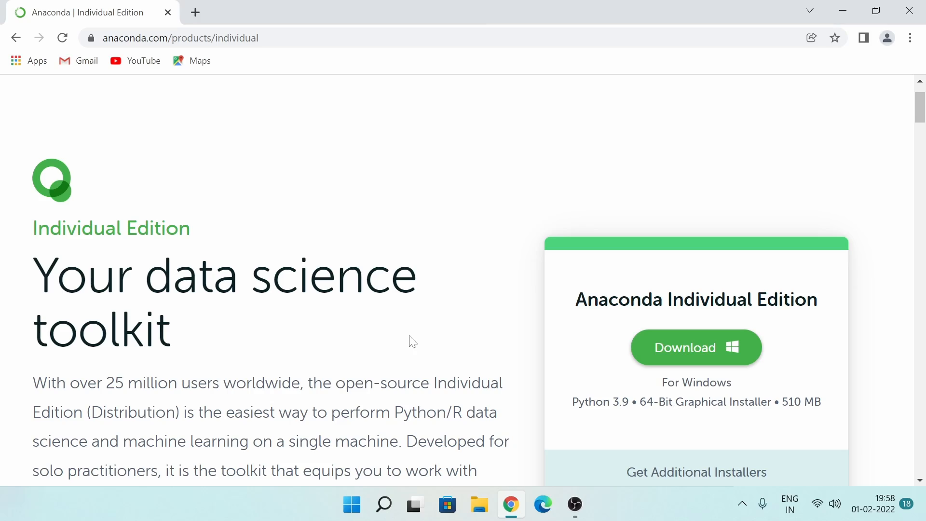
scroll(415, 341, down, 20)
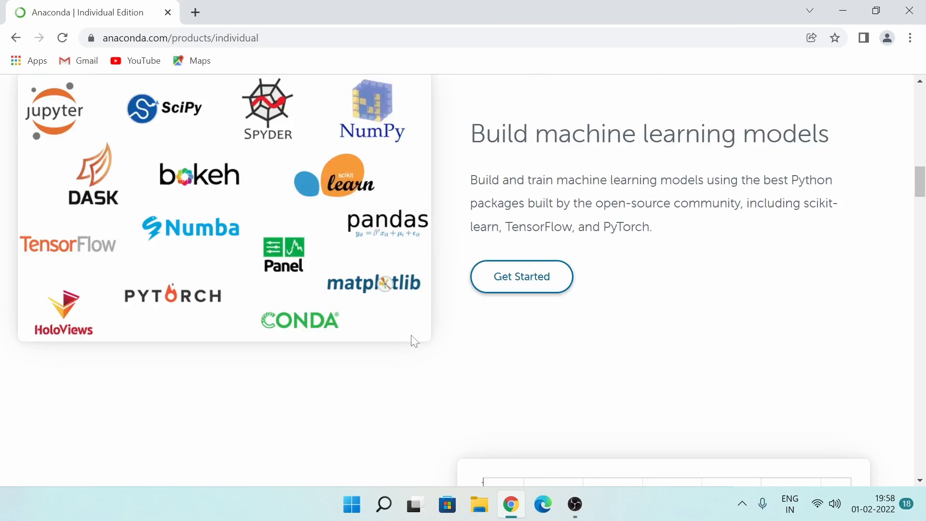
scroll(413, 340, down, 20)
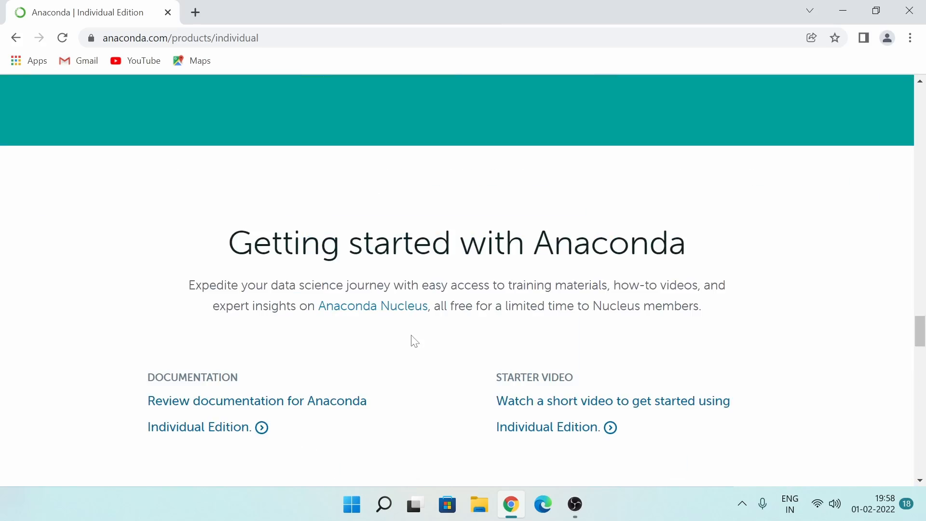
scroll(412, 337, down, 5)
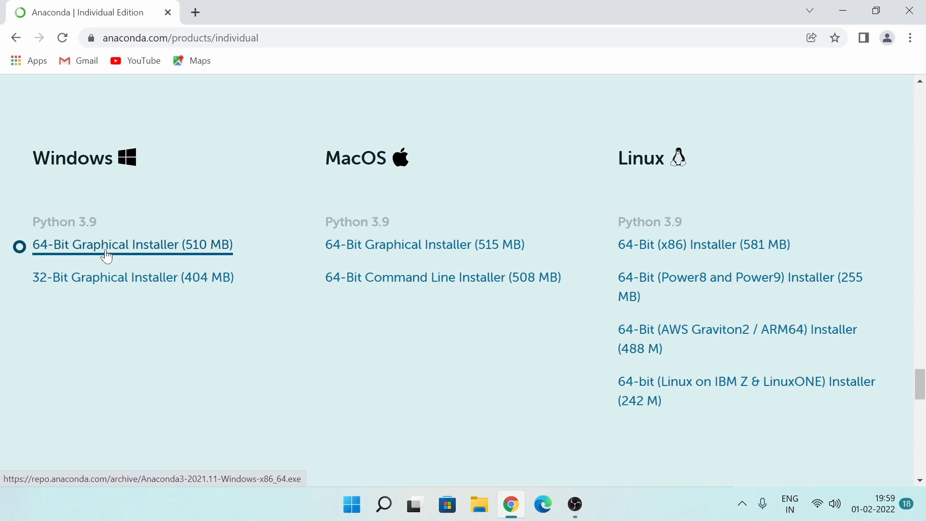
drag(924, 364, 921, 85)
scroll(827, 212, down, 2)
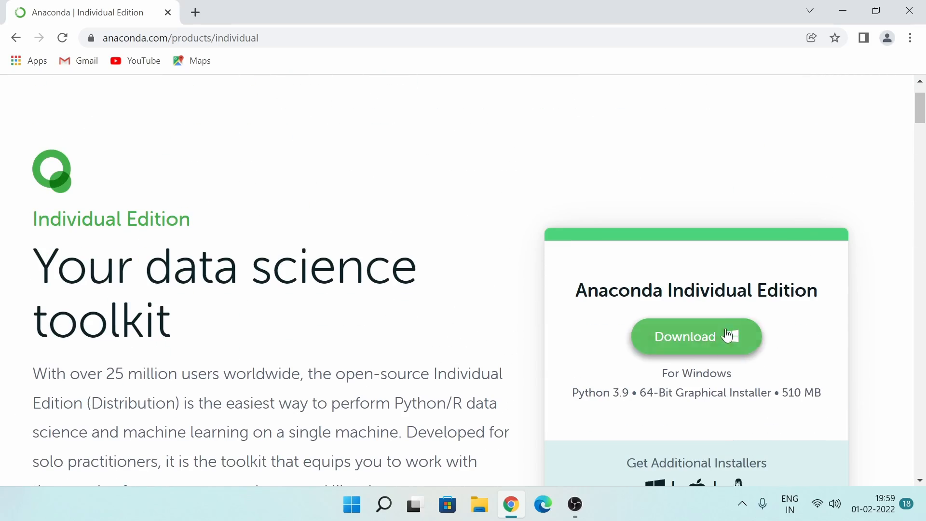
drag(920, 108, 916, 485)
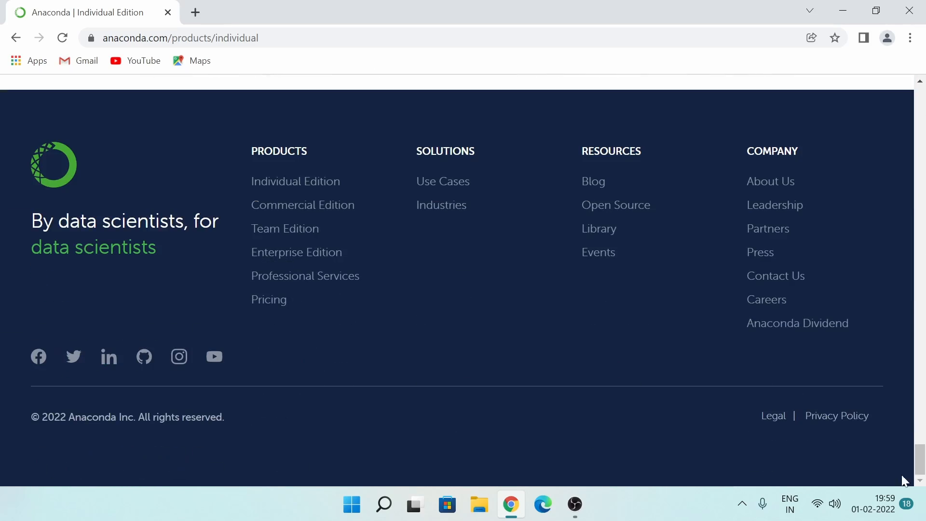
scroll(544, 378, up, 15)
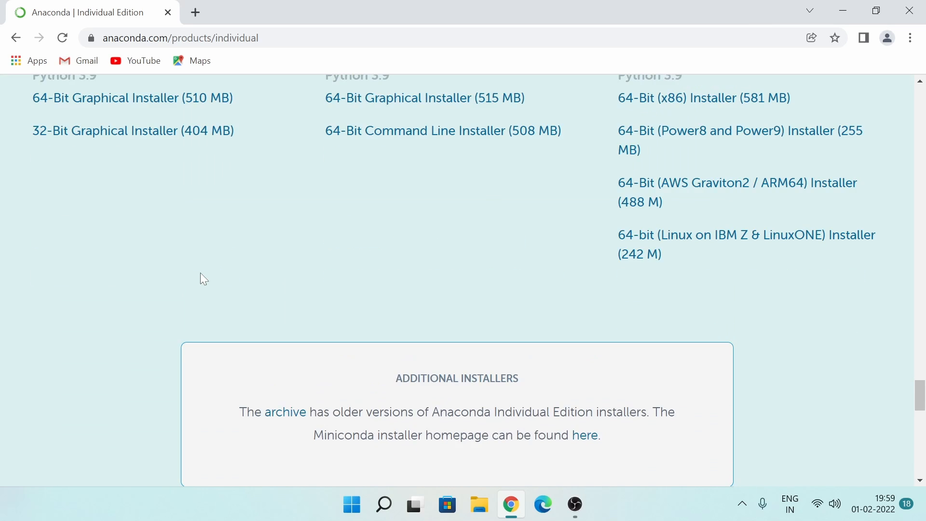
scroll(200, 273, up, 5)
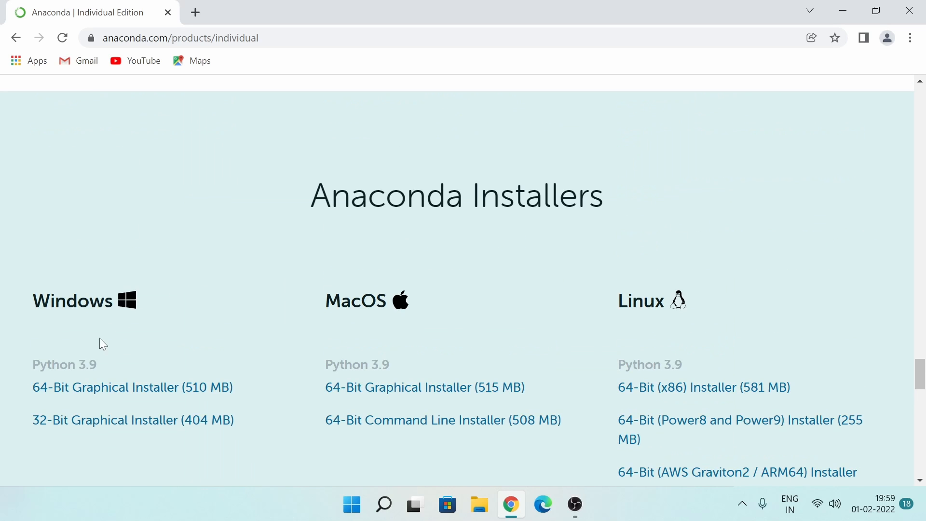
click(105, 395)
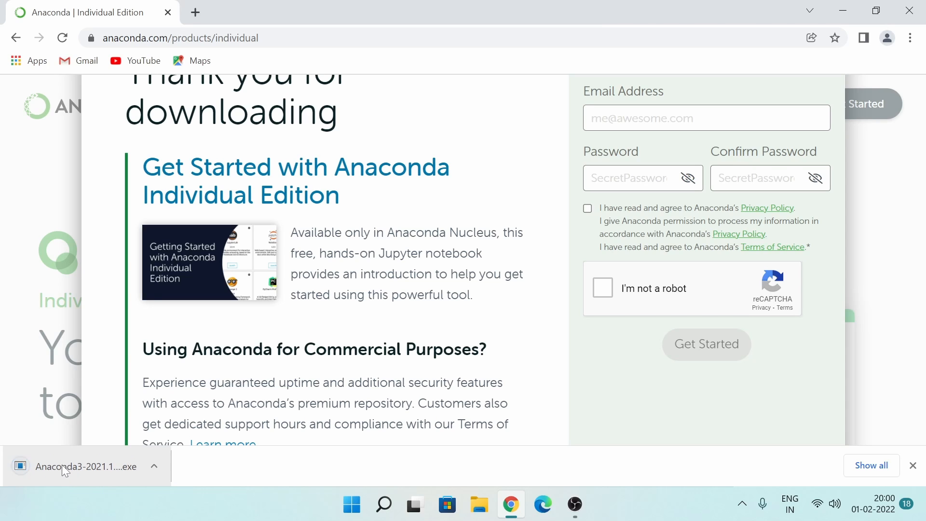
- Show the downloaded Anaconda3-2021.11-Windows-x86_64 installer in its folder and run it, closing the browser and Downloads windows
click(154, 468)
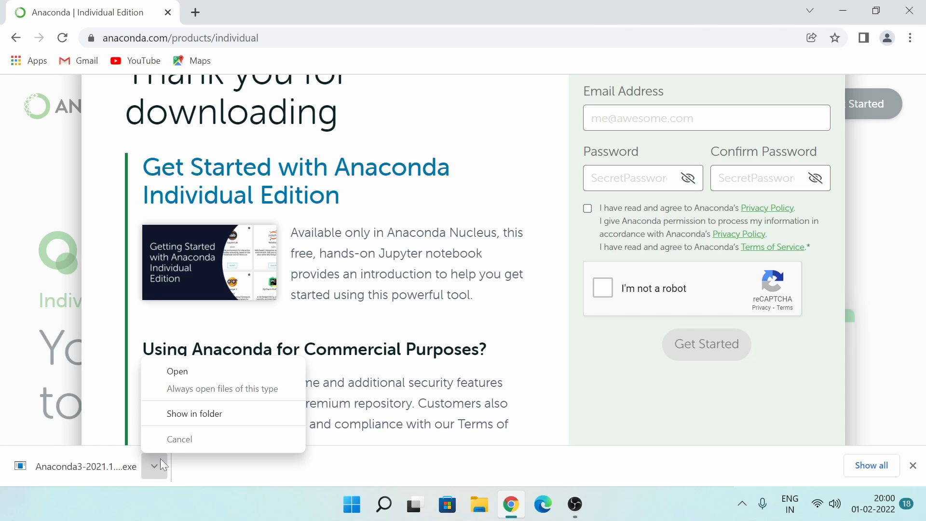
click(193, 415)
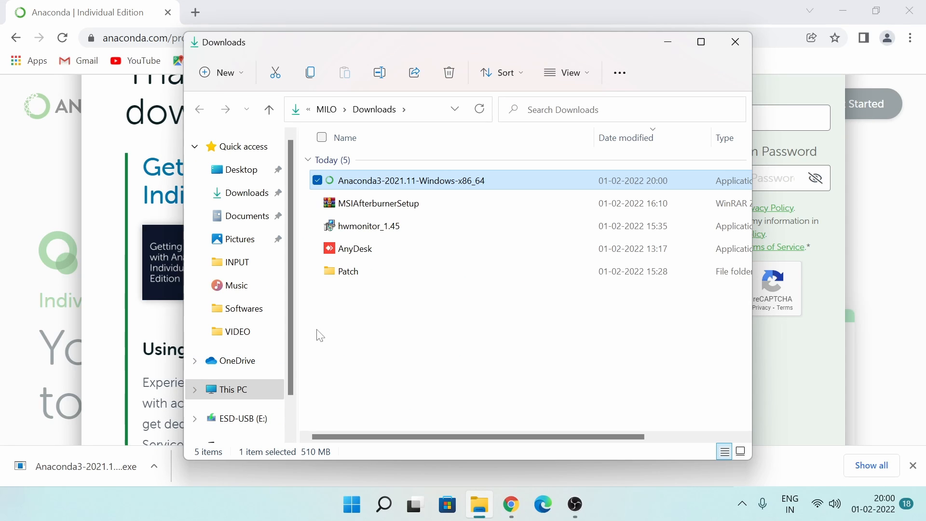
double_click(384, 185)
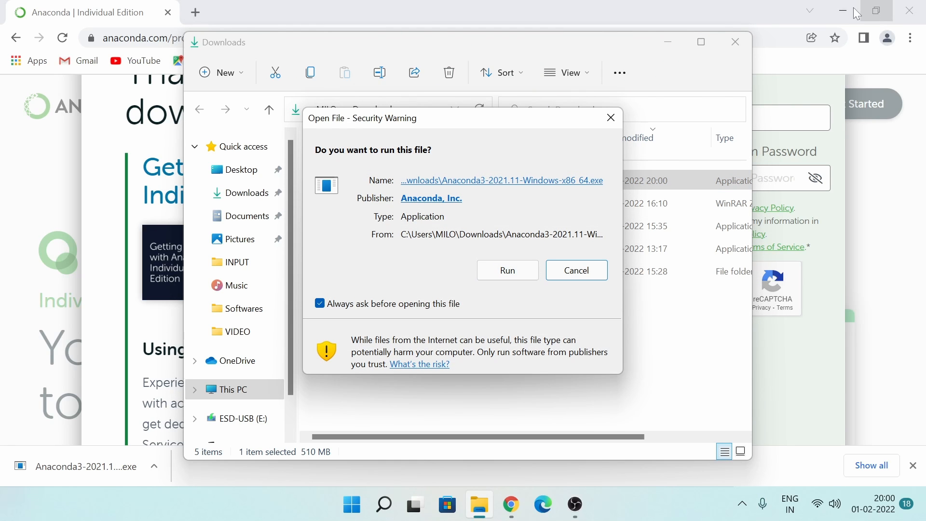
click(916, 17)
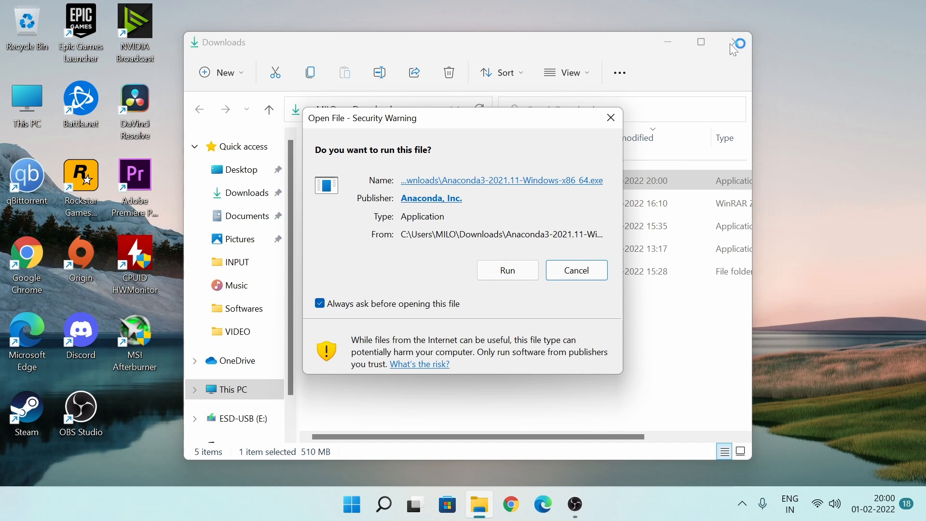
click(508, 271)
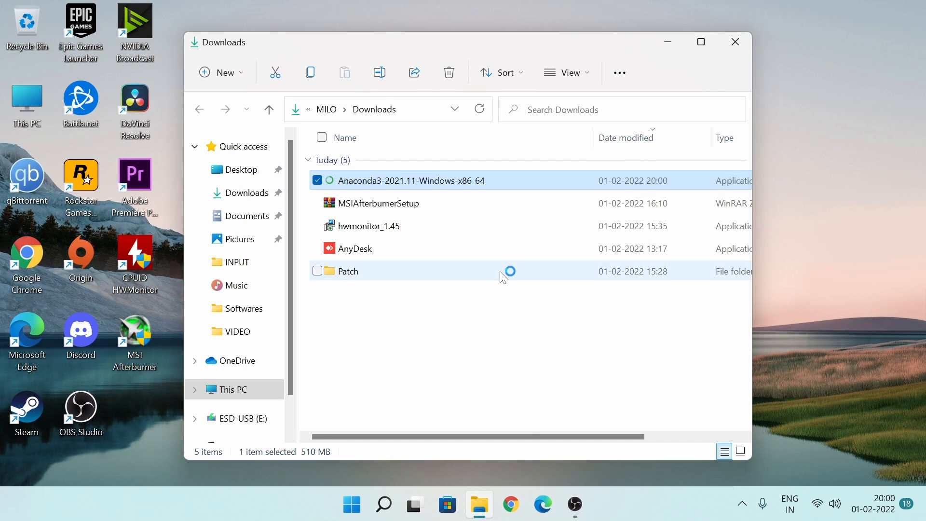
click(737, 43)
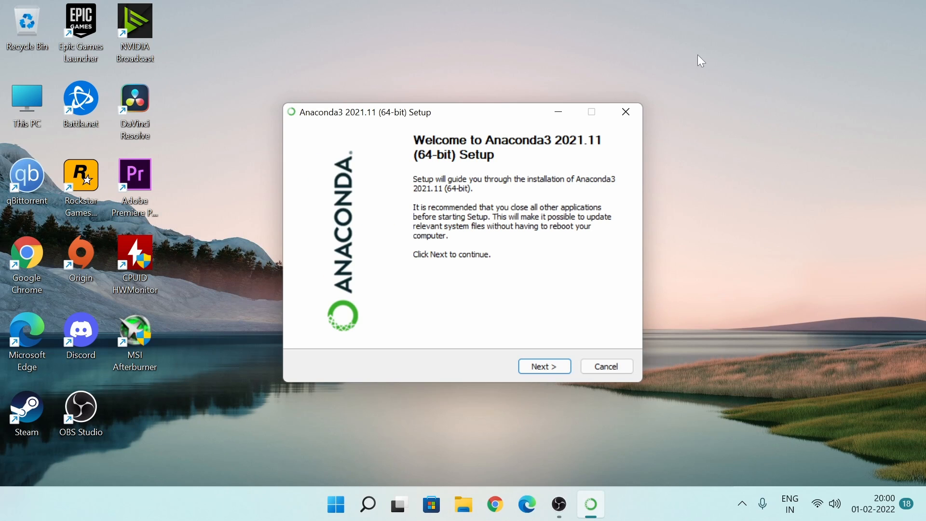
- Accept the Anaconda3 license agreement and set the installation type to Just Me (recommended)
click(538, 366)
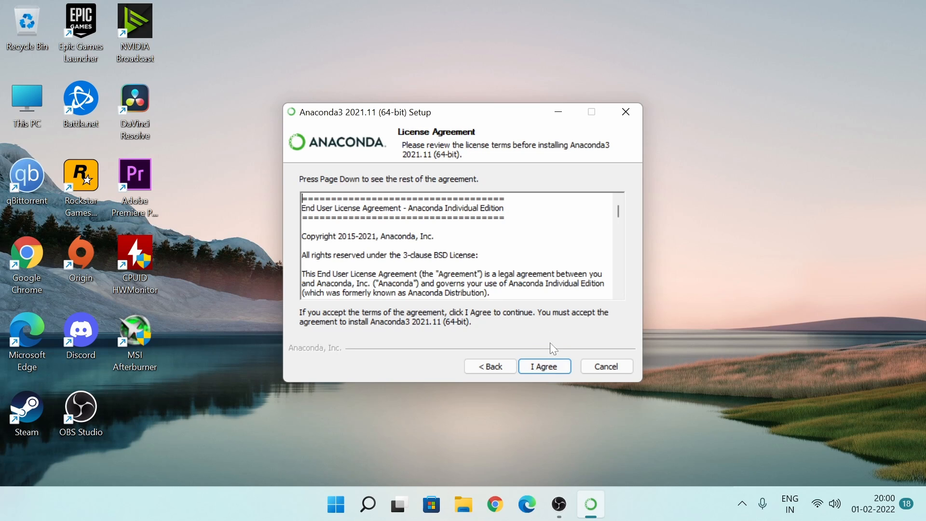
click(551, 369)
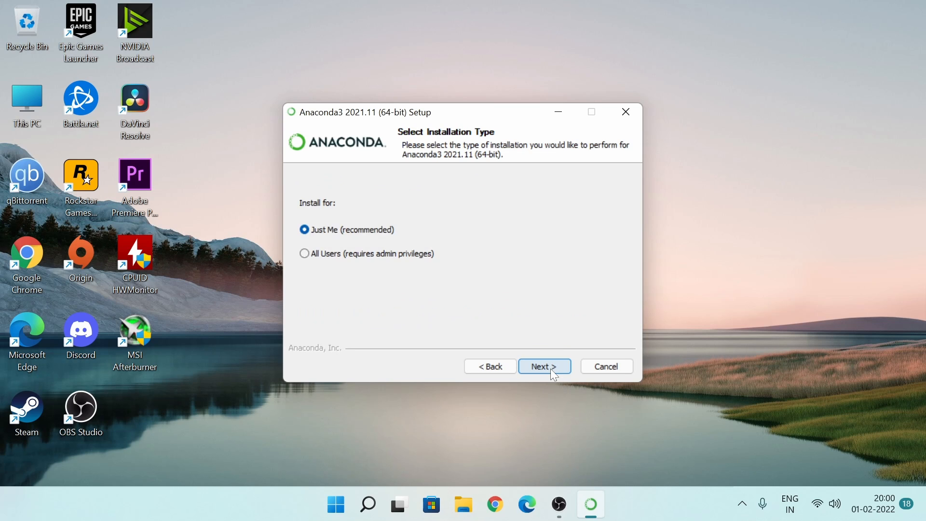
click(373, 256)
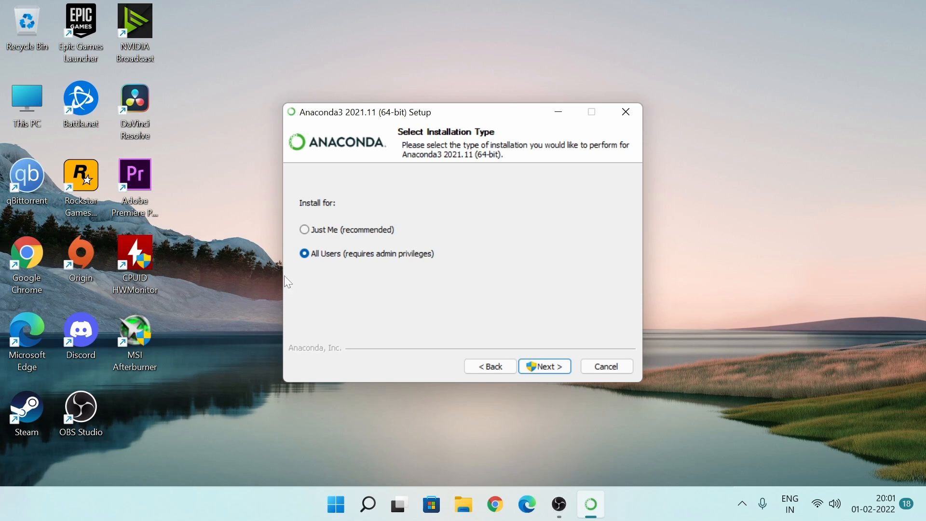
click(305, 231)
click(305, 254)
click(308, 229)
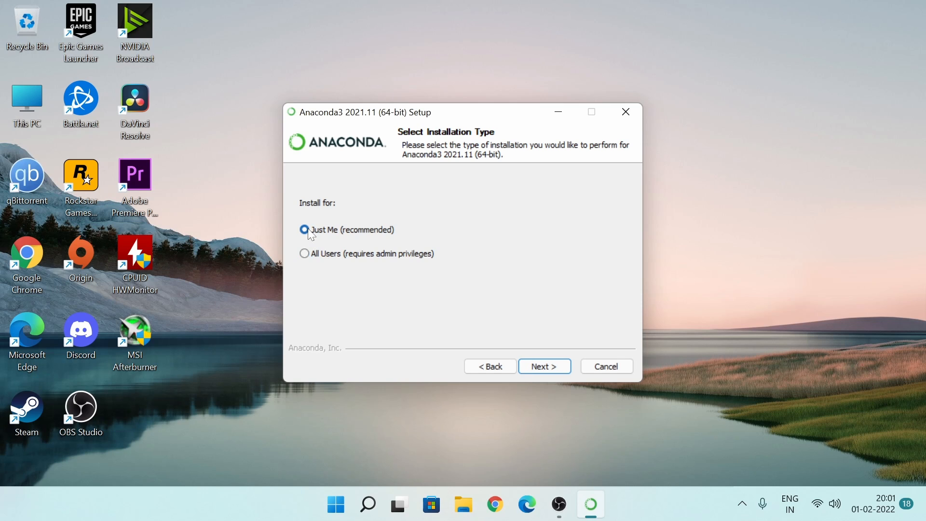
click(537, 370)
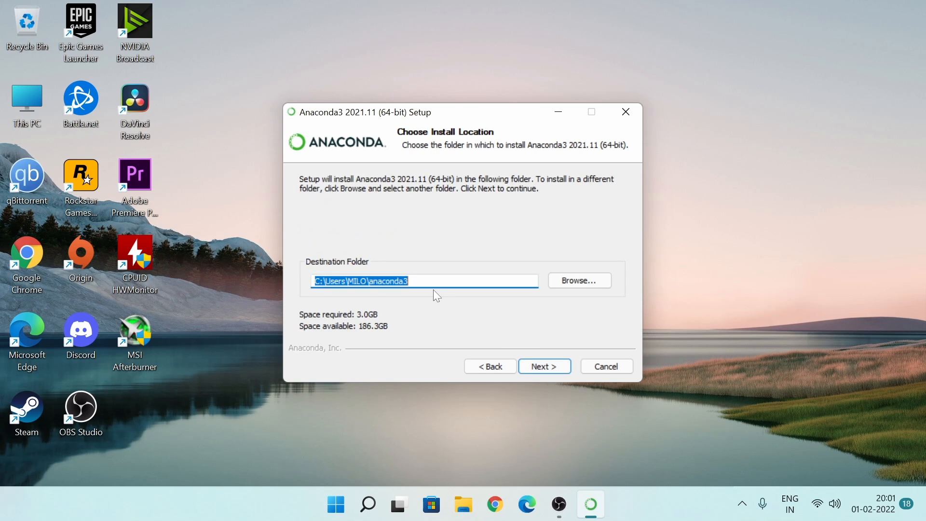
- Try to continue the setup with the default anaconda3 destination folder
click(555, 370)
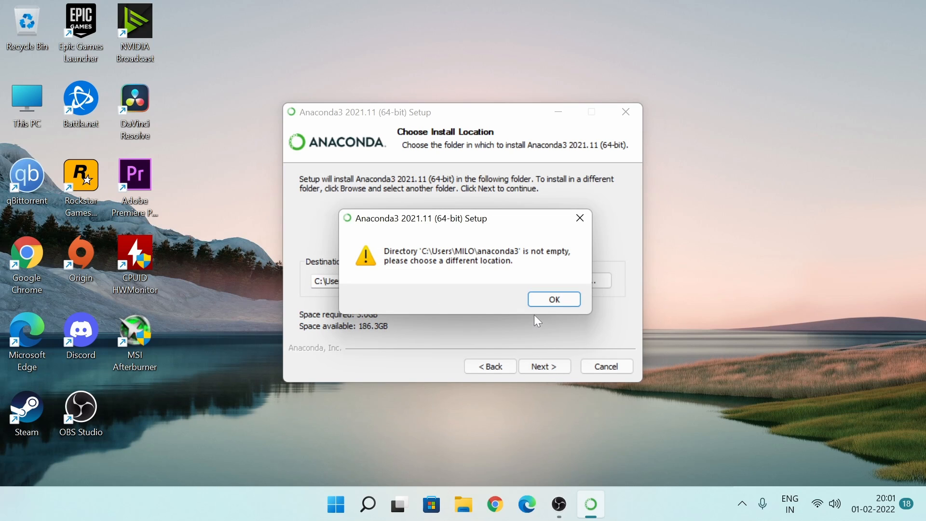
click(554, 300)
click(545, 366)
click(553, 302)
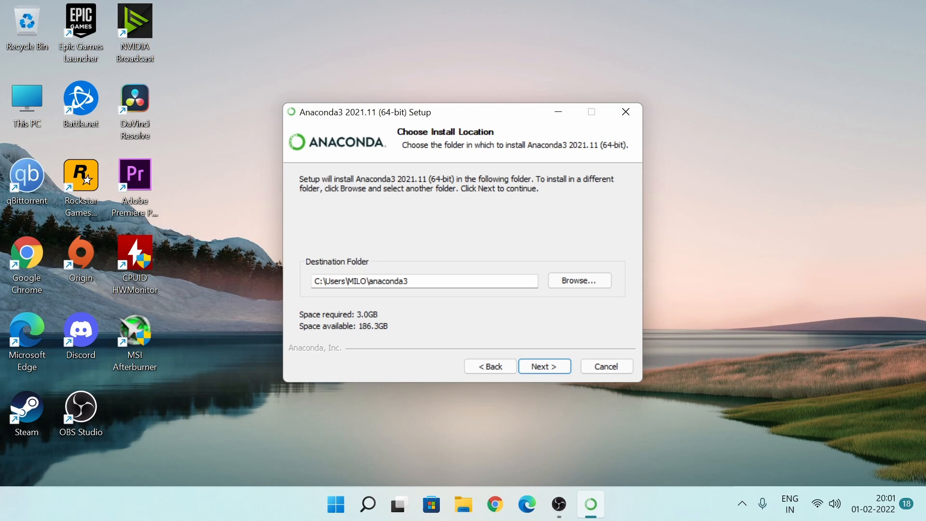
- Delete the existing anaconda3 folder from the user folder while browsing for the install location
click(374, 282)
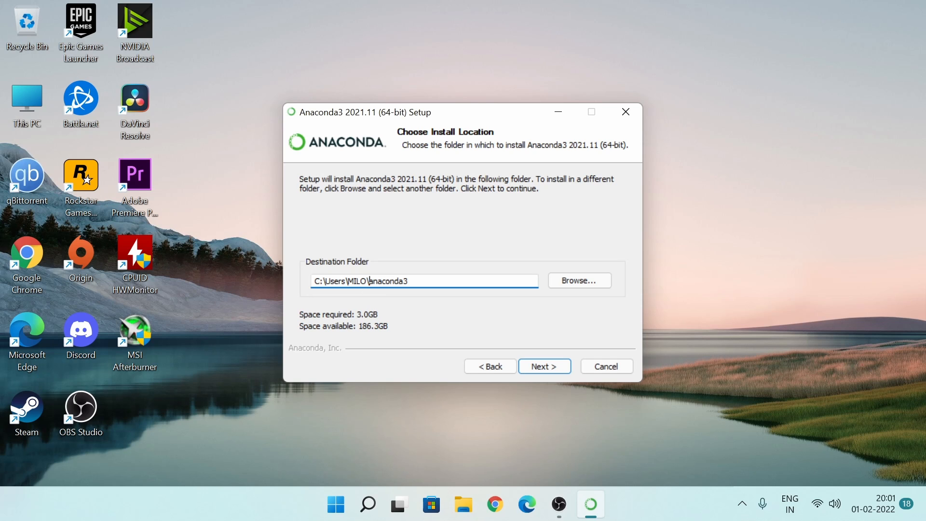
click(575, 280)
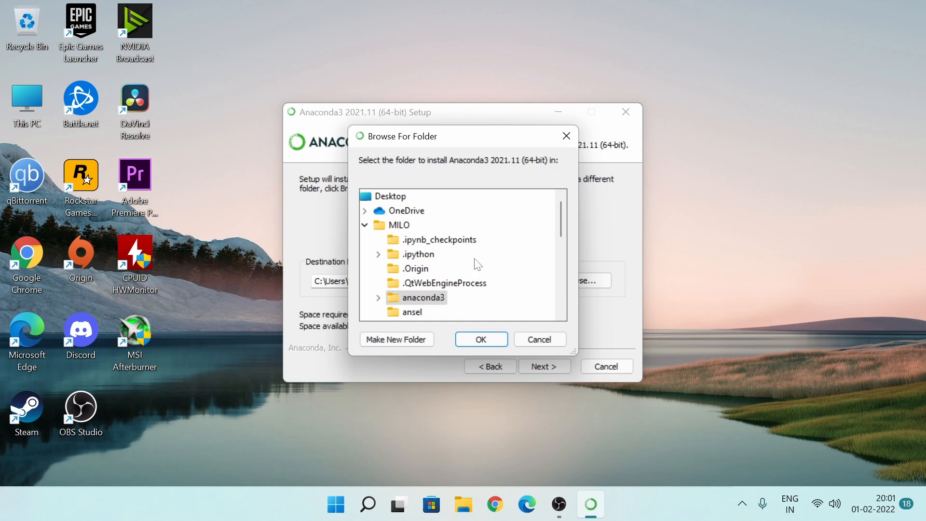
right_click(414, 304)
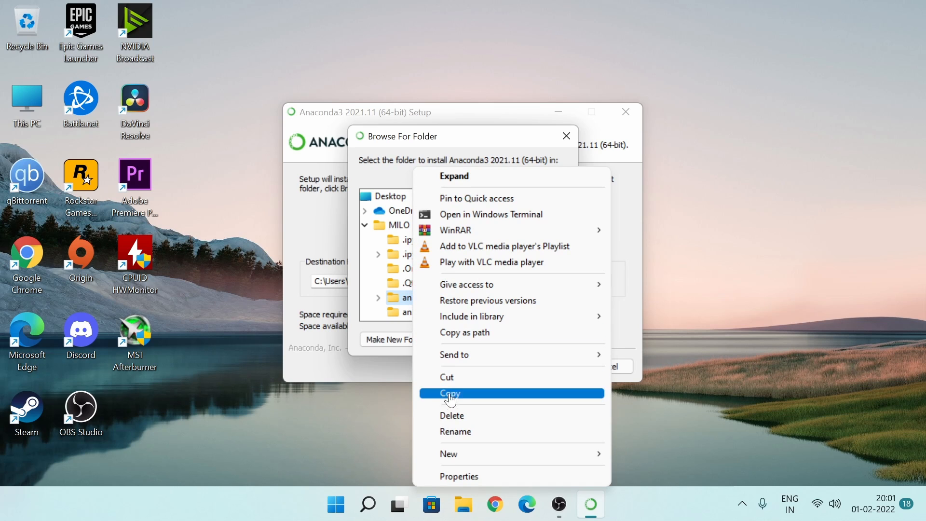
click(452, 416)
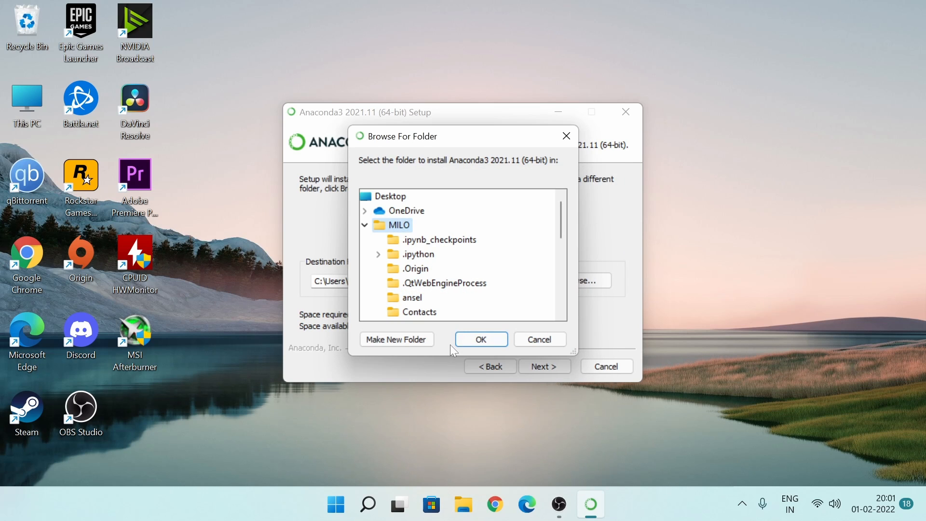
- Set the destination folder to an anaconda subfolder of the user folder and continue to the advanced installation options
click(490, 340)
click(370, 282)
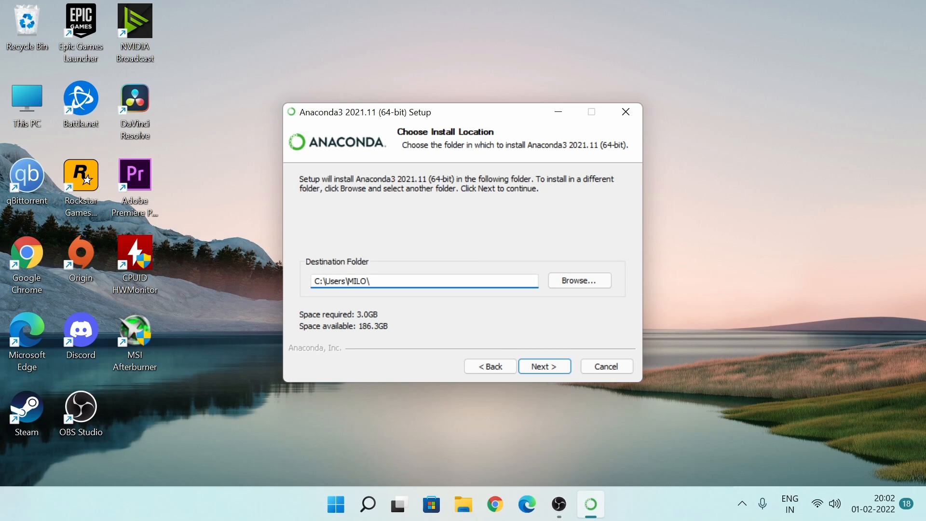
text(anaconda\)
click(545, 365)
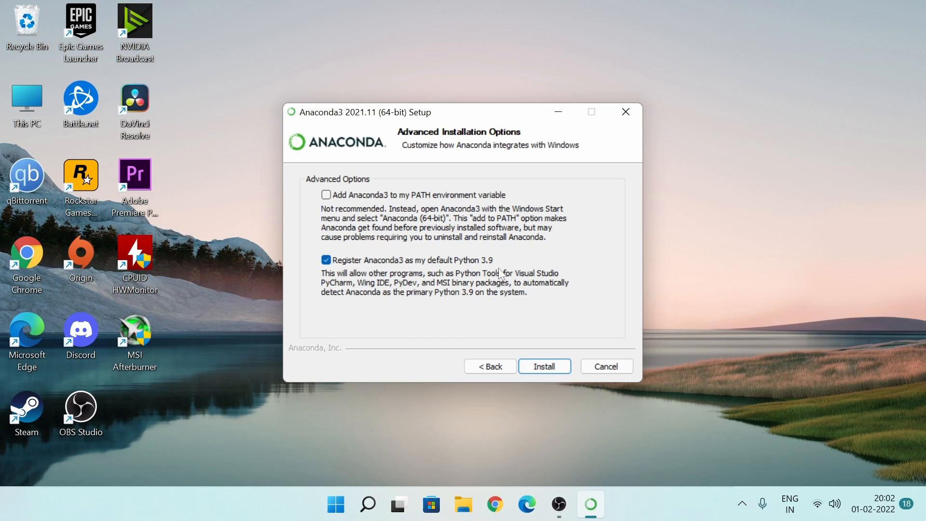
- Install Anaconda3 with only the option to register it as the default Python 3.9, and proceed to the final setup page
click(540, 367)
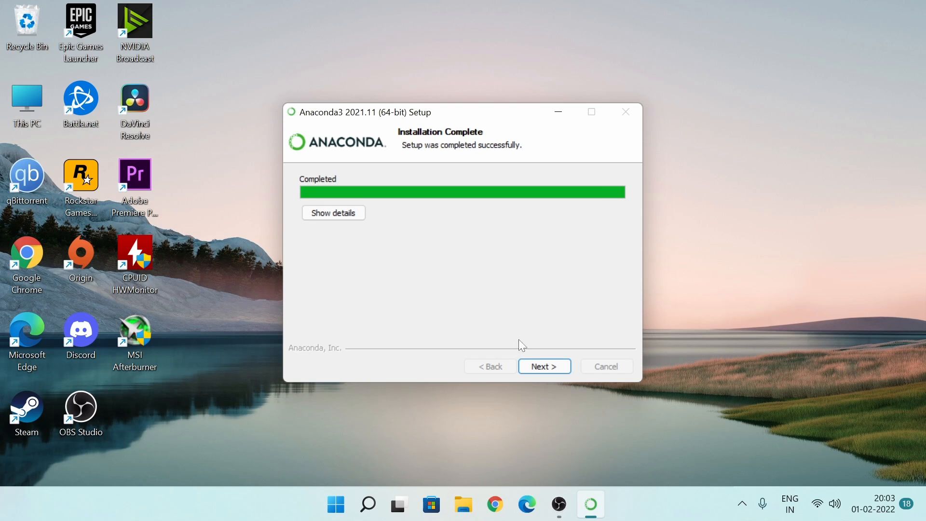
click(539, 368)
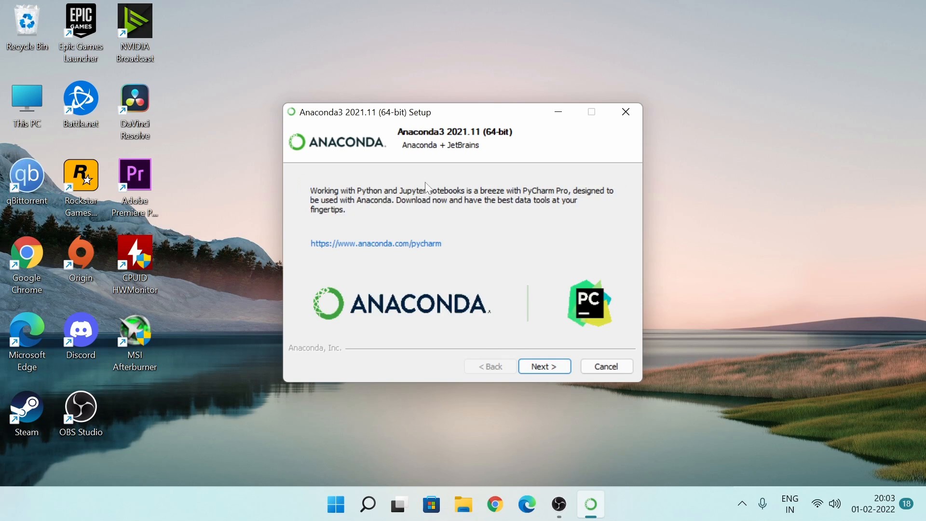
click(545, 367)
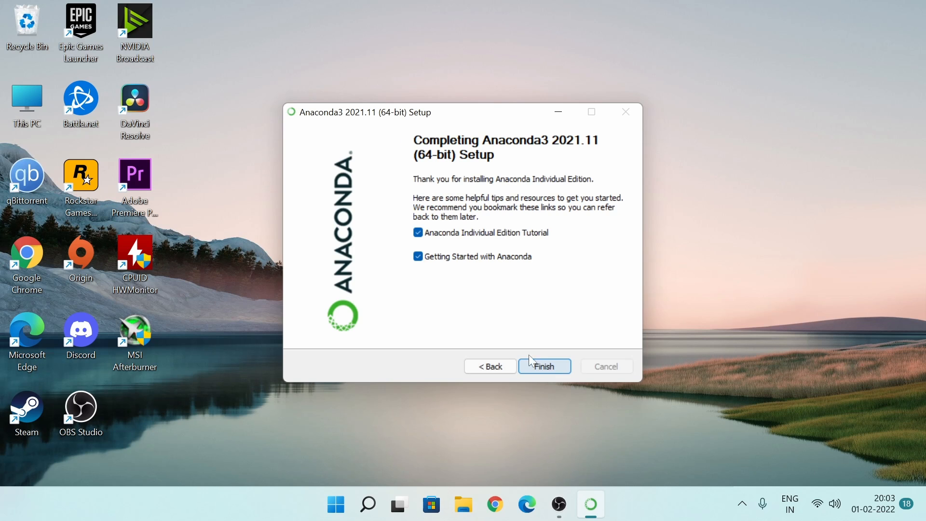
- Turn off Getting Started with Anaconda, finish the setup, and close the browser window with the Anaconda welcome page
click(435, 259)
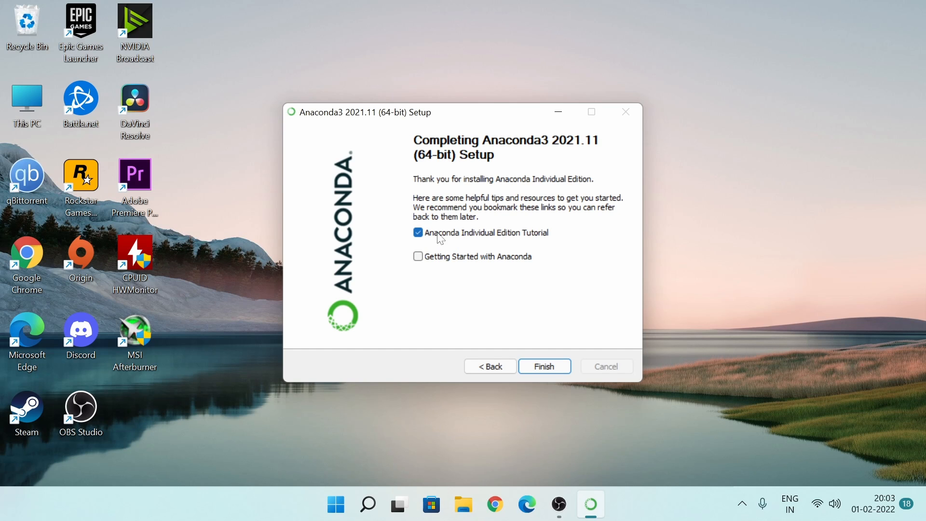
click(553, 368)
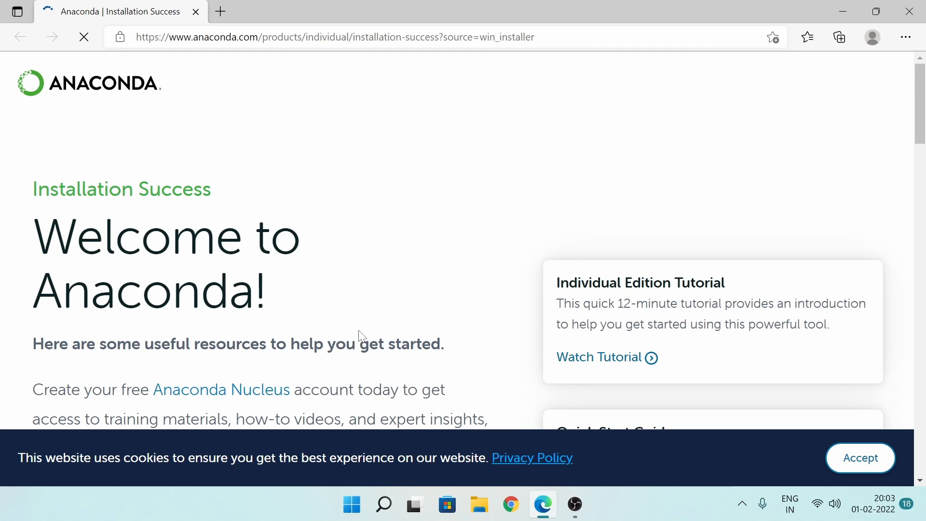
scroll(452, 293, down, 3)
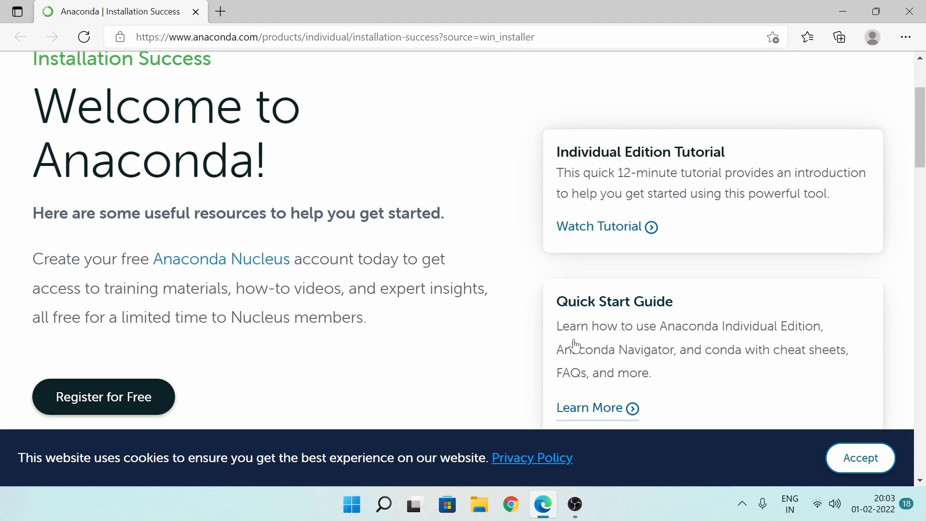
click(910, 11)
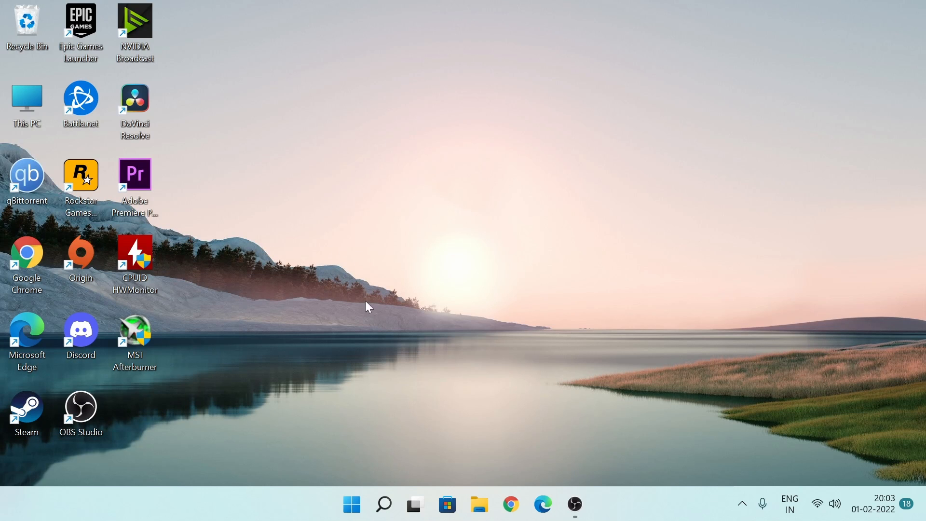
- Find Jupyter Notebook (anaconda) through Windows search with "jupy", launch it, and clear Chrome's default-browser prompt without choosing a default
click(388, 507)
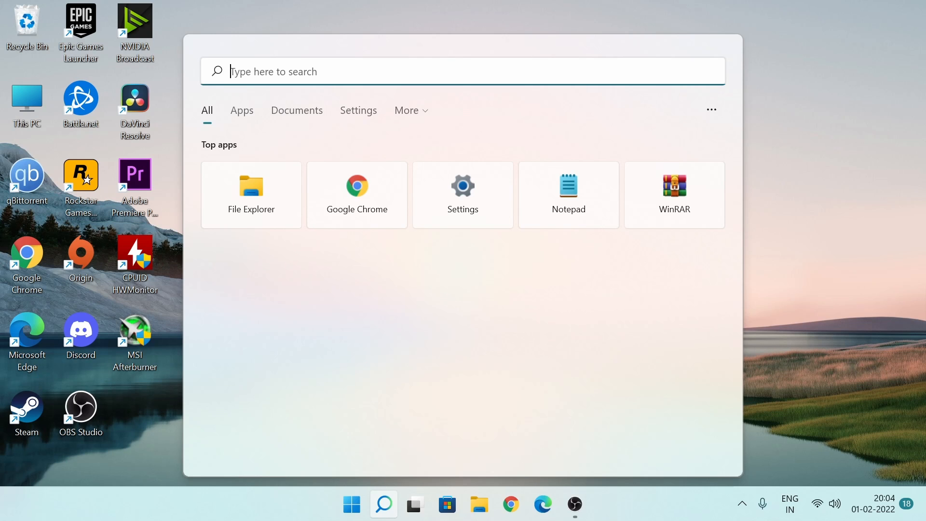
text(jupy)
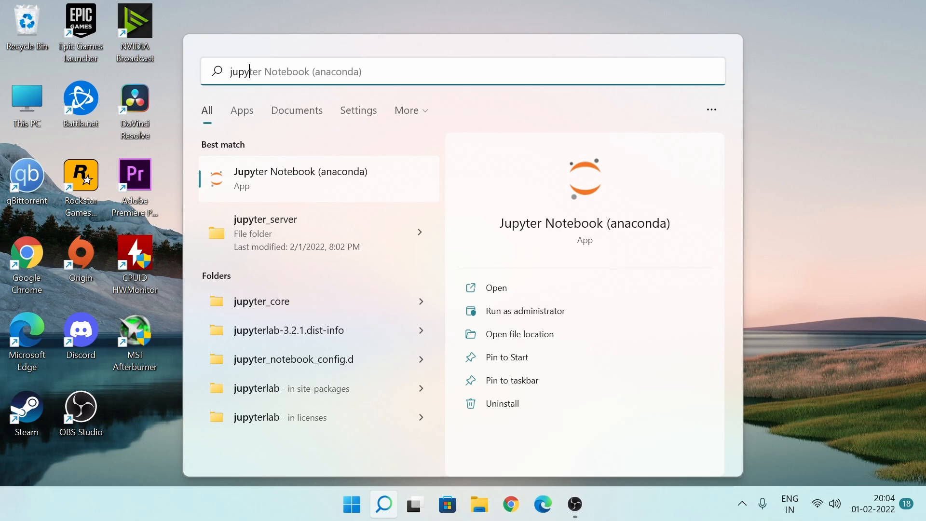
click(293, 179)
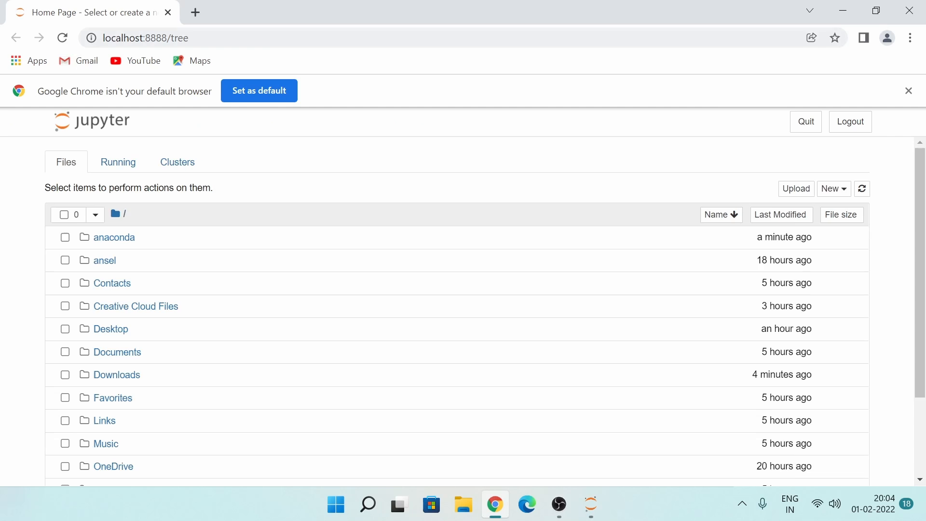
click(279, 96)
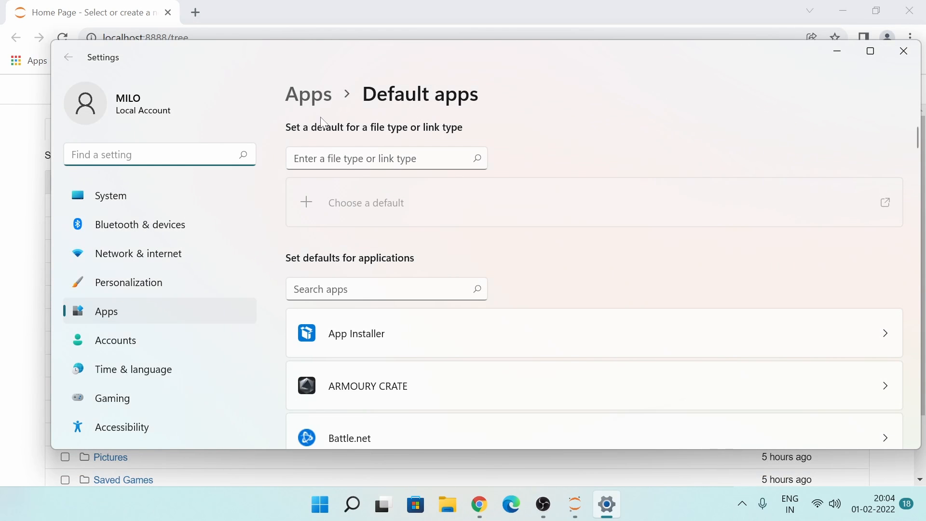
click(904, 51)
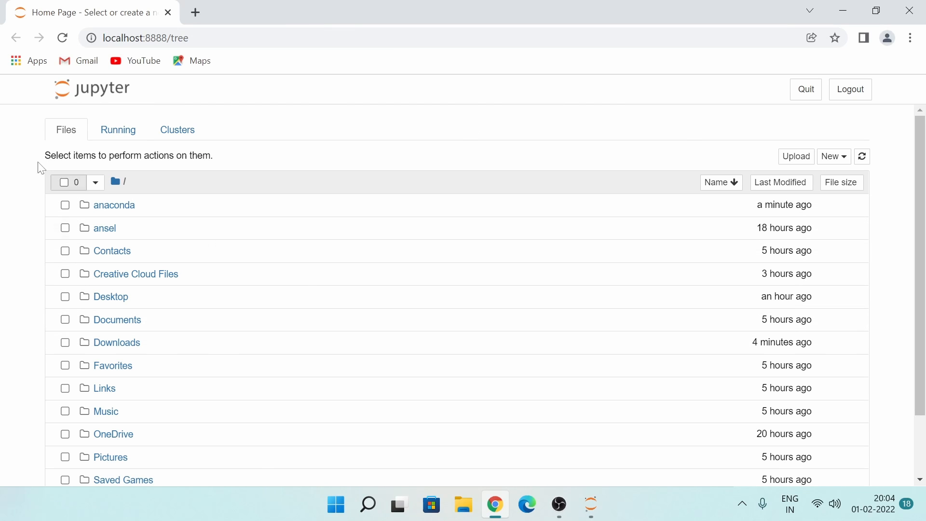
- Look over the Jupyter file list and running processes, and create a new Python 3 (ipykernel) notebook in the root folder
scroll(90, 183, down, 2)
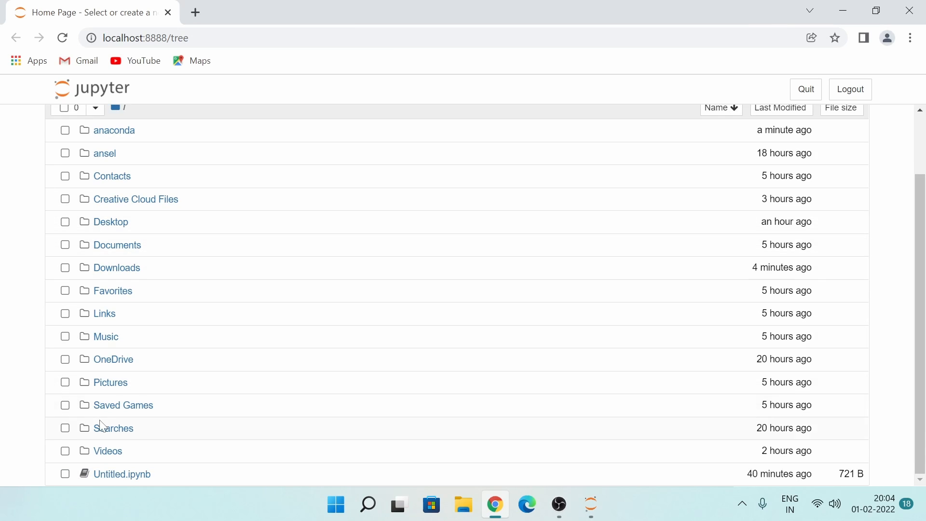
scroll(99, 415, up, 2)
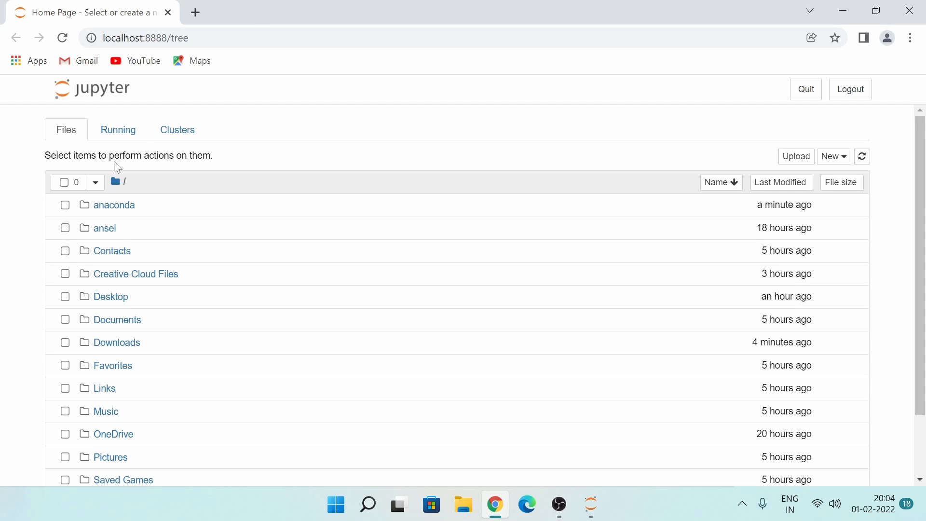
click(121, 138)
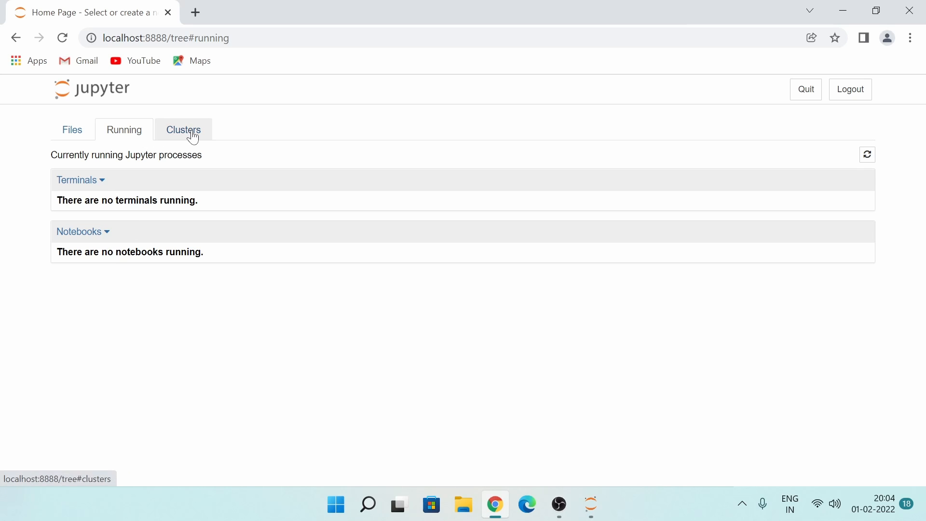
click(83, 136)
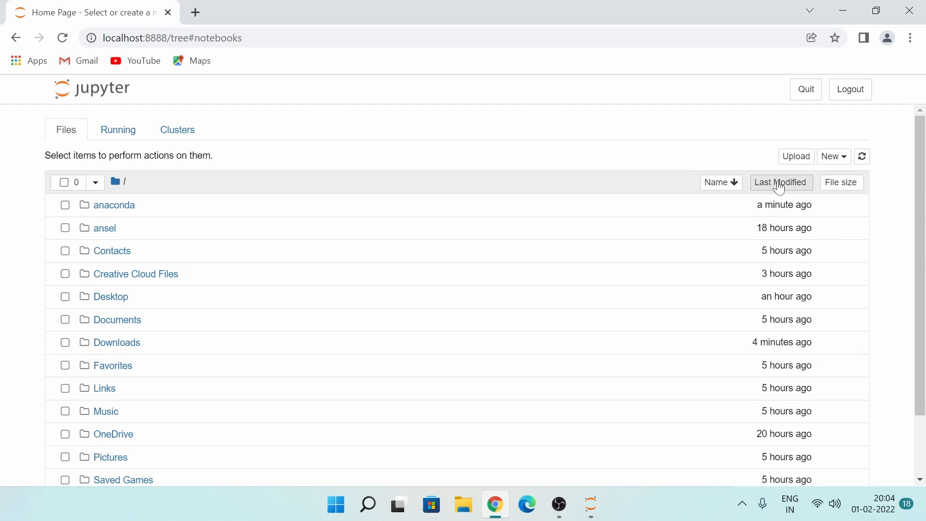
click(835, 169)
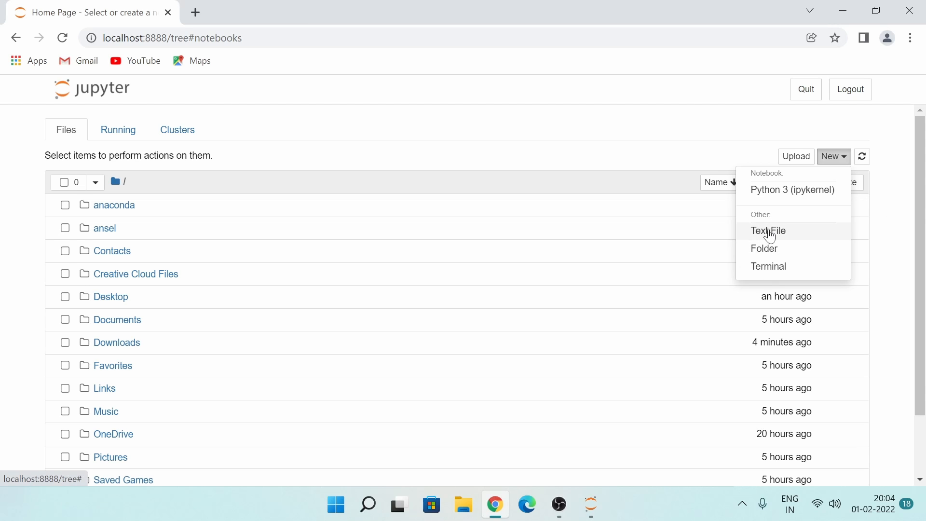
click(792, 198)
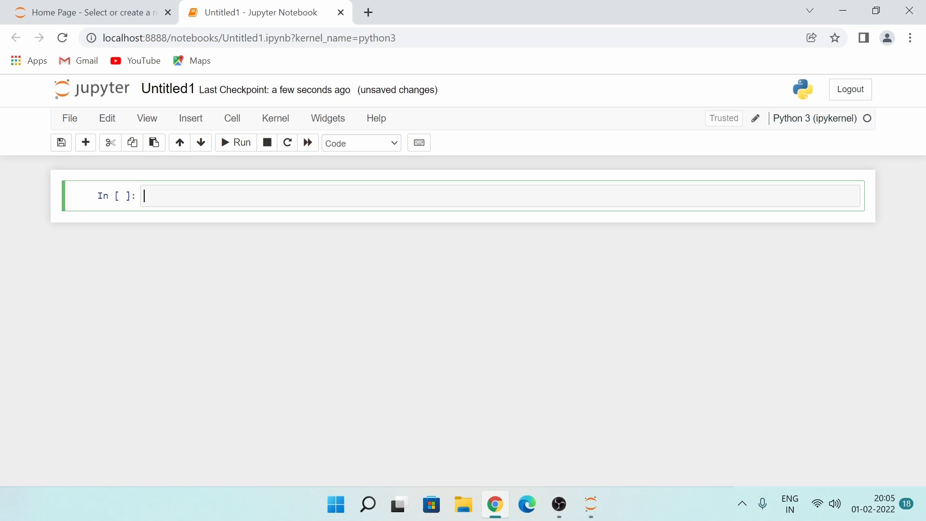
- Enter print('Welcome To Python') in the notebook's first cell and run the cell
text(print)
text(()
text(')
text(Welcom)
text(e )
text(To Pyt)
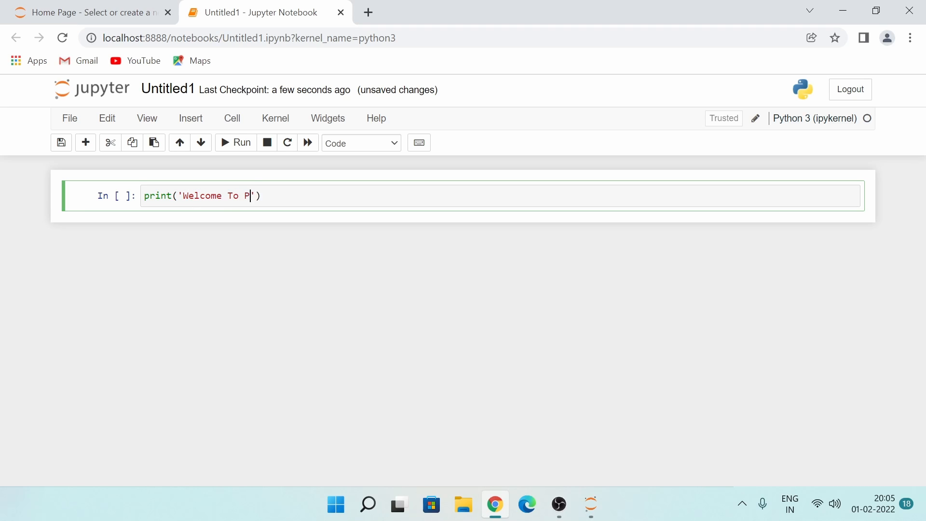
text(hon)
key(shift+Left)
key(shift+Left)
key(shift+Left)
key(shift+Left)
key(shift+Left)
key(shift+Left)
key(shift+Left)
key(shift+Left)
key(shift+Left)
key(shift+Left)
key(shift+Left)
key(shift+Left)
key(shift+Left)
key(shift+Left)
key(shift+Left)
key(shift+Left)
key(shift+Left)
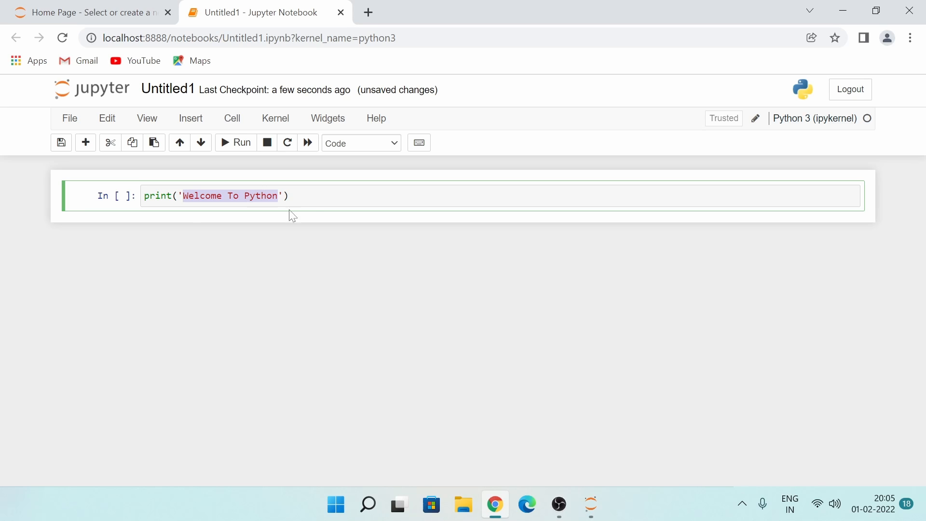
click(315, 198)
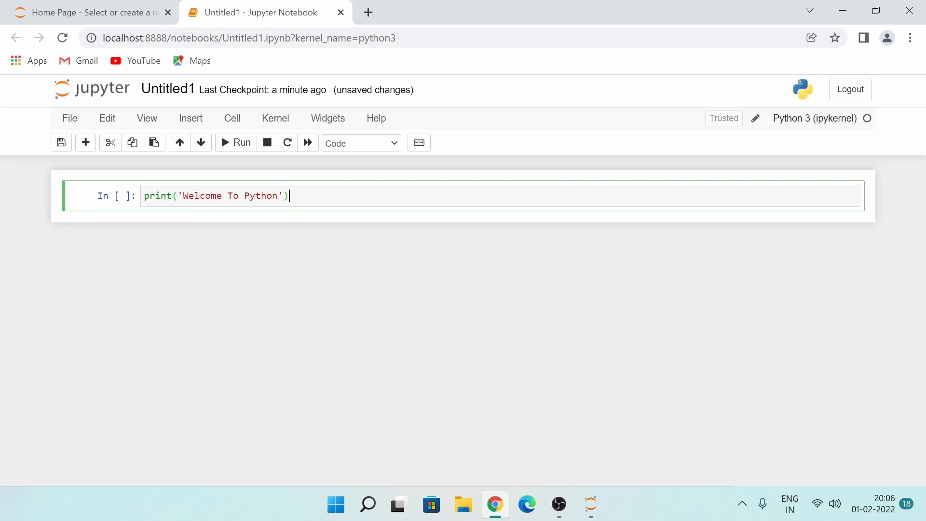
key(ctrl+Return)
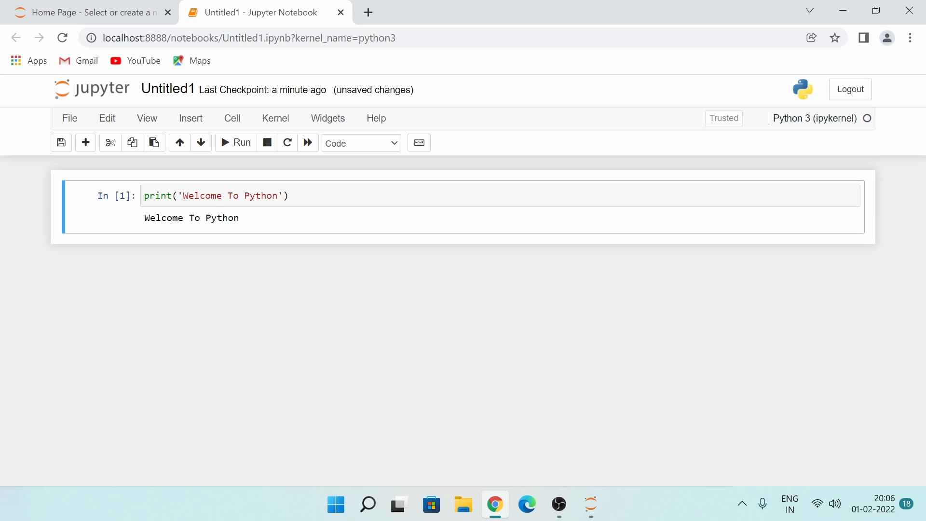